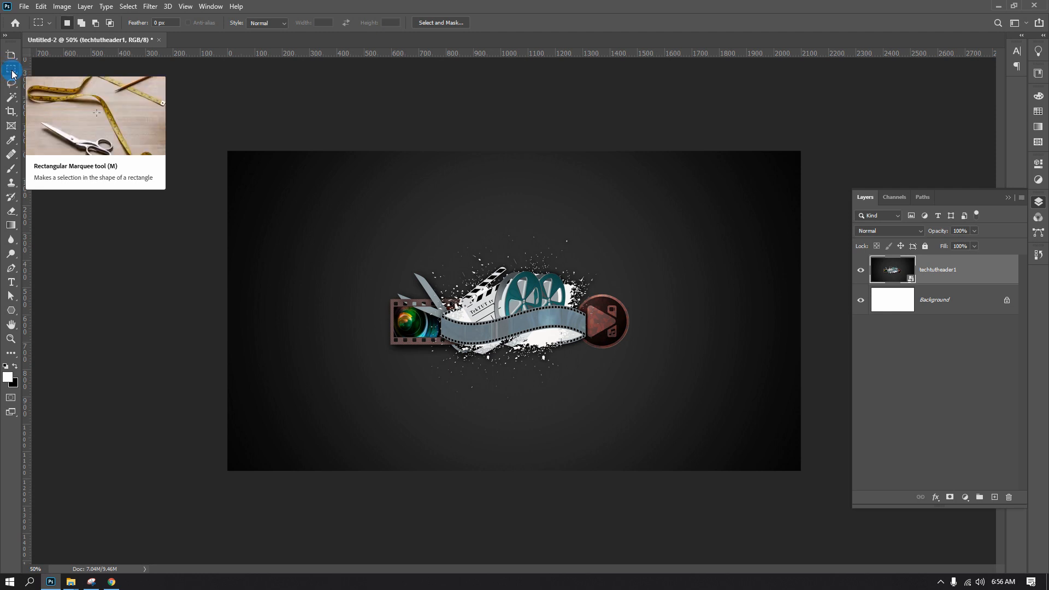
Select the camera lens picture inside the film frame with the Rectangular Marquee tool
{"action": "right_click", "coordinate": [12, 71]}
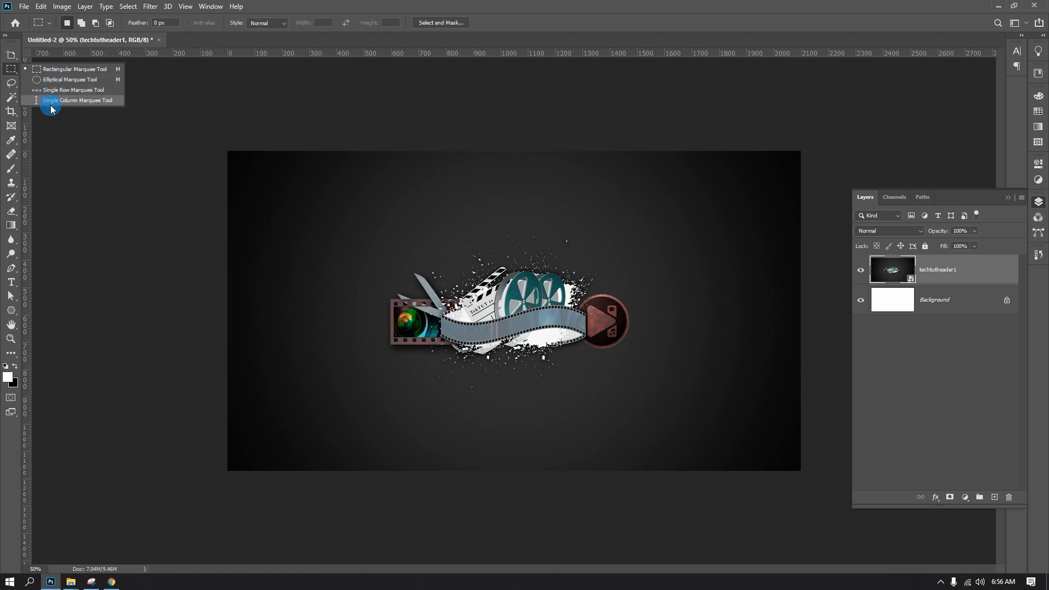
{"action": "left_click", "coordinate": [88, 74]}
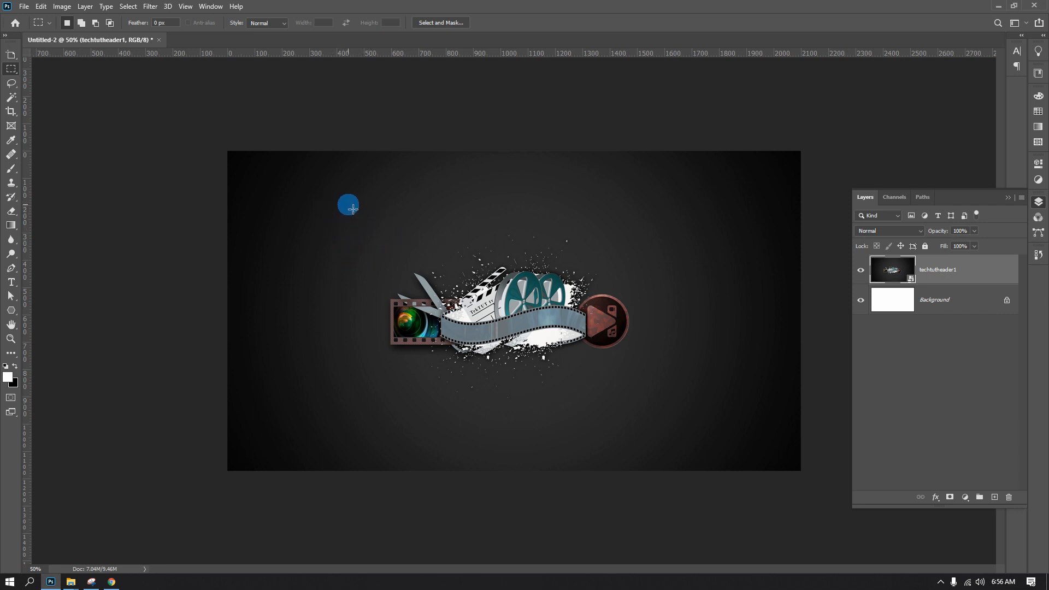
{"action": "key", "text": "ctrl+plus"}
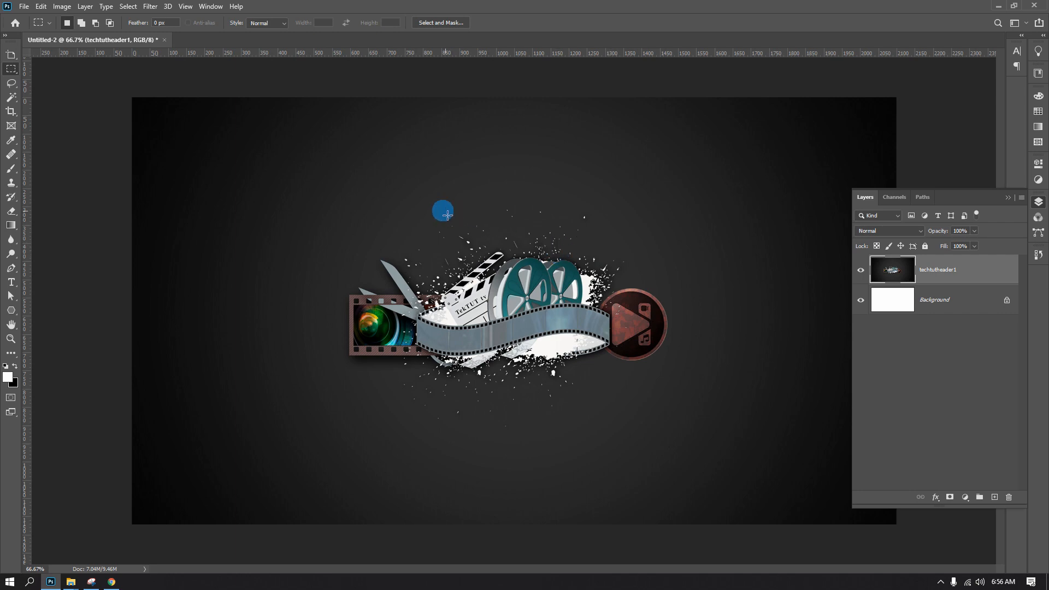
{"action": "left_click", "coordinate": [403, 237], "text": "ctrl"}
{"action": "left_click", "coordinate": [405, 238], "text": "ctrl"}
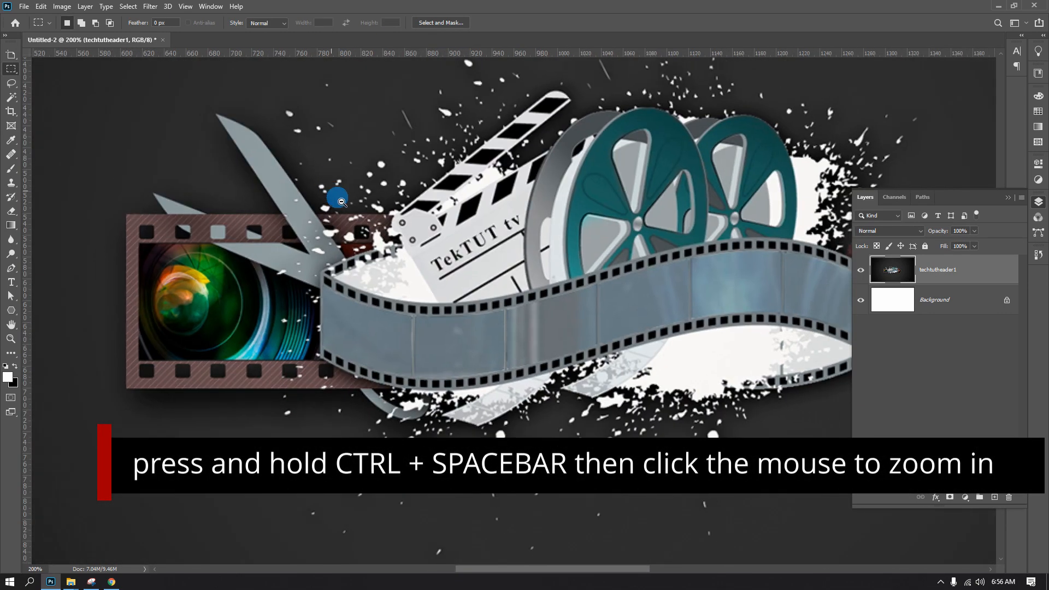
{"action": "left_click", "coordinate": [394, 217], "text": "ctrl+alt"}
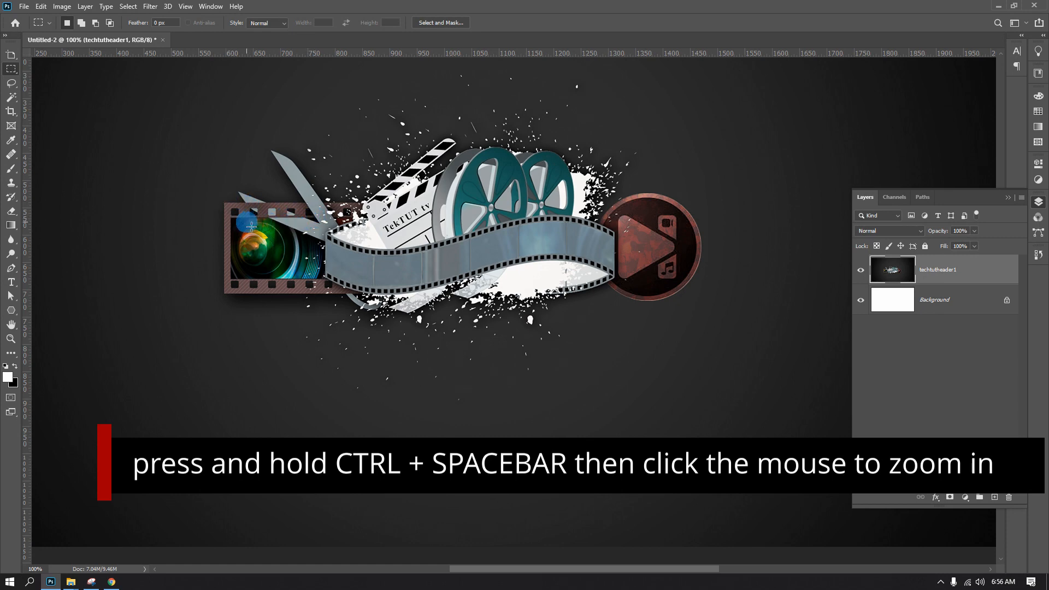
{"action": "left_click_drag", "start_coordinate": [233, 219], "coordinate": [309, 280]}
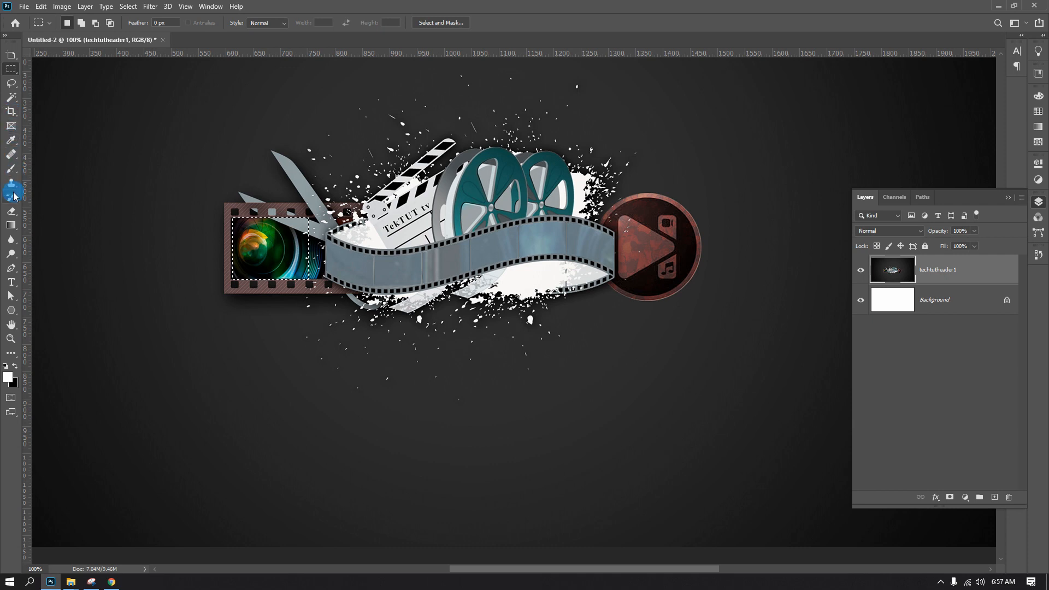
Paint white over the lens within the selection using the Brush tool at a size of 80
{"action": "left_click", "coordinate": [12, 169]}
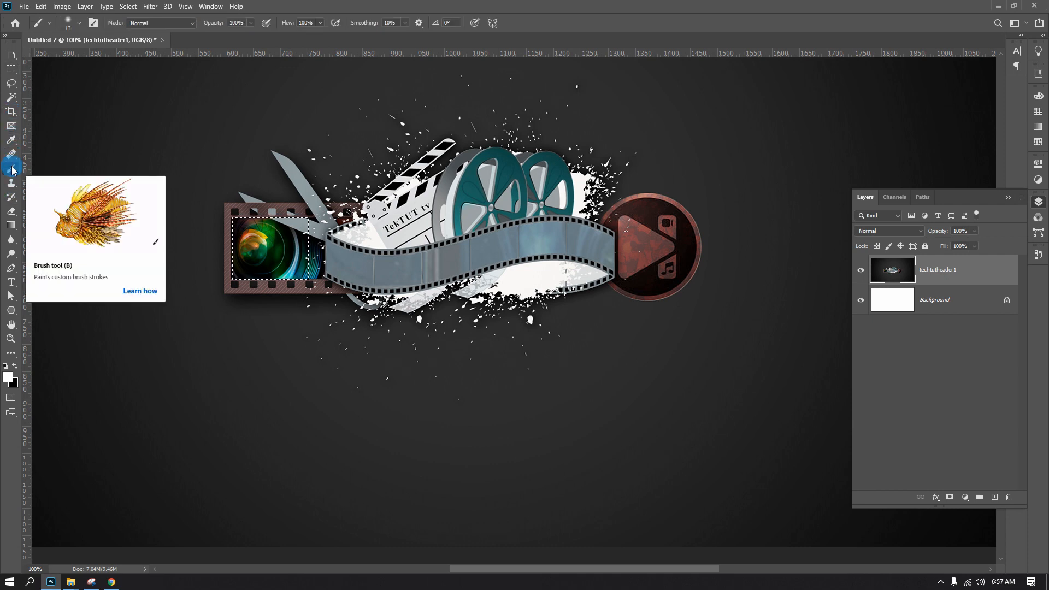
{"action": "right_click", "coordinate": [10, 169]}
{"action": "left_click", "coordinate": [35, 169]}
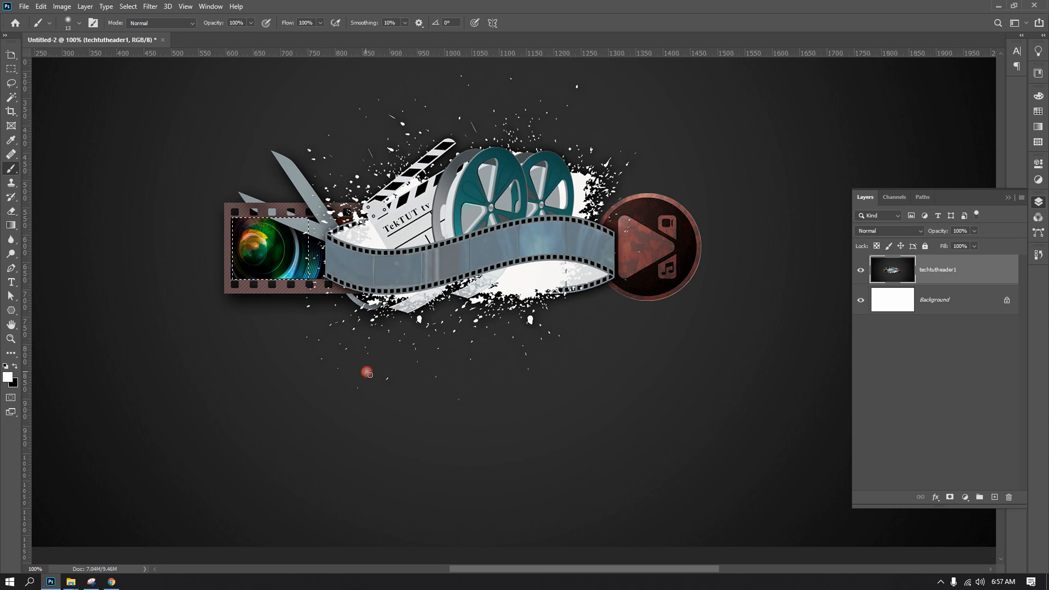
{"action": "key", "text": "]"}
{"action": "key", "text": "]"}
{"action": "key", "text": "]"}
{"action": "key", "text": "]"}
{"action": "key", "text": "]"}
{"action": "key", "text": "]"}
{"action": "key", "text": "]"}
{"action": "key", "text": "]"}
{"action": "key", "text": "]"}
{"action": "key", "text": "]"}
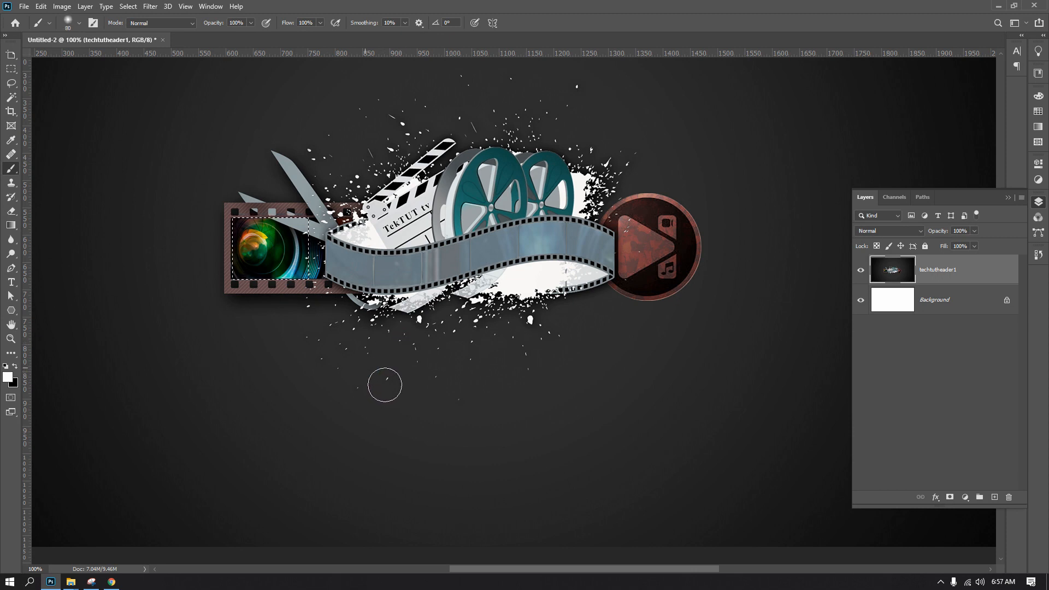
{"action": "mouse_move", "coordinate": [377, 283]}
{"action": "left_mouse_down"}
{"action": "mouse_move", "coordinate": [263, 246]}
{"action": "mouse_move", "coordinate": [284, 241]}
{"action": "mouse_move", "coordinate": [273, 257]}
{"action": "mouse_move", "coordinate": [278, 249]}
{"action": "mouse_move", "coordinate": [299, 280]}
{"action": "left_mouse_up"}
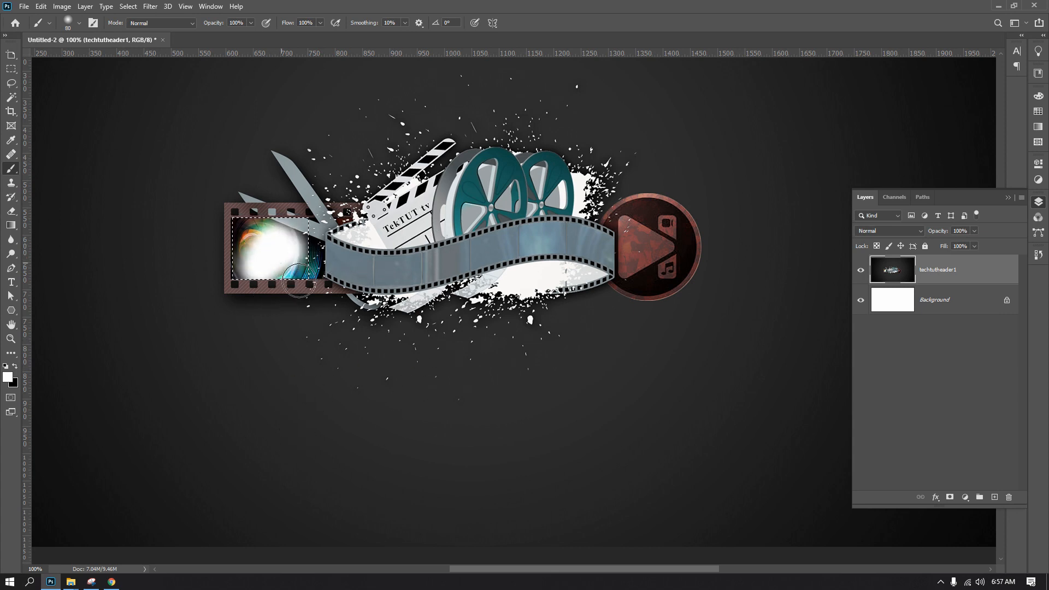
Undo the white brush strokes on the lens
{"action": "key", "text": "ctrl+z"}
{"action": "key", "text": "ctrl+z"}
{"action": "key", "text": "ctrl+z"}
{"action": "key", "text": "ctrl+z"}
{"action": "key", "text": "ctrl+z"}
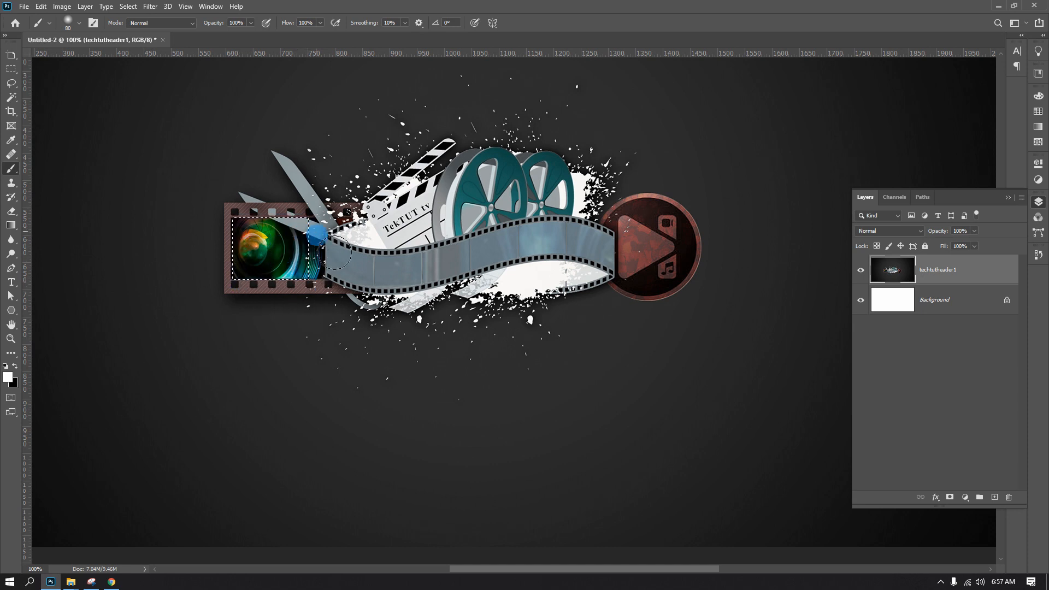
Extend the lens selection with rectangular marquees in Add to selection mode, around the film frame, below it and below the reels
{"action": "left_click", "coordinate": [13, 72]}
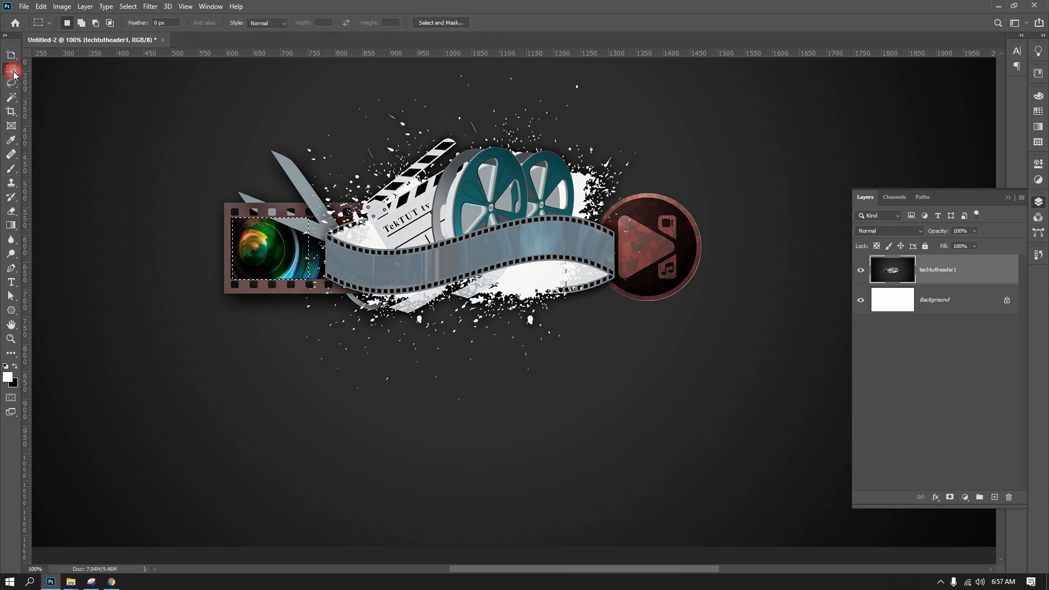
{"action": "left_click", "coordinate": [47, 25]}
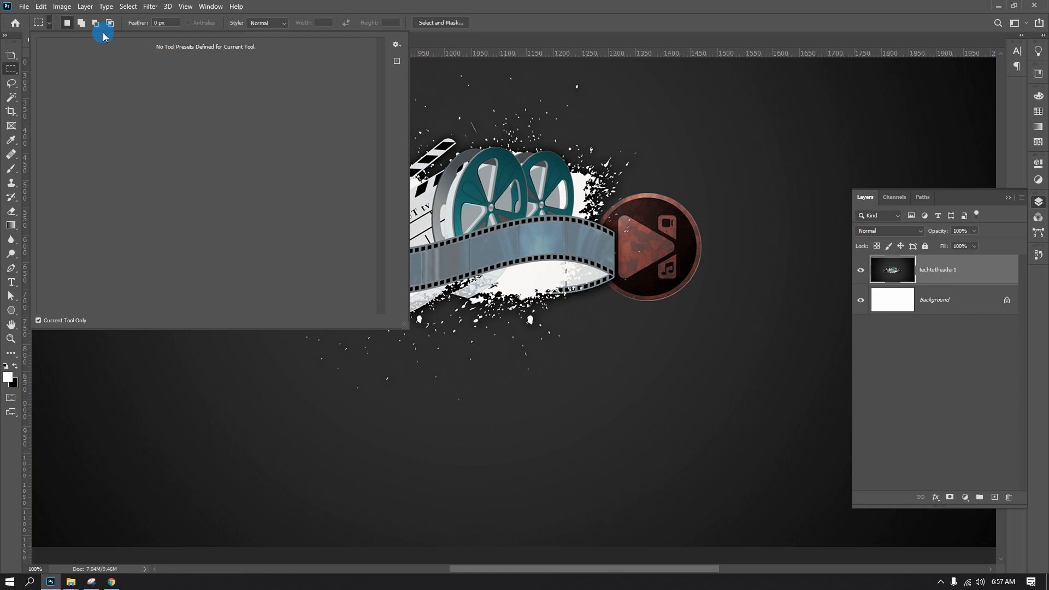
{"action": "left_click", "coordinate": [49, 24]}
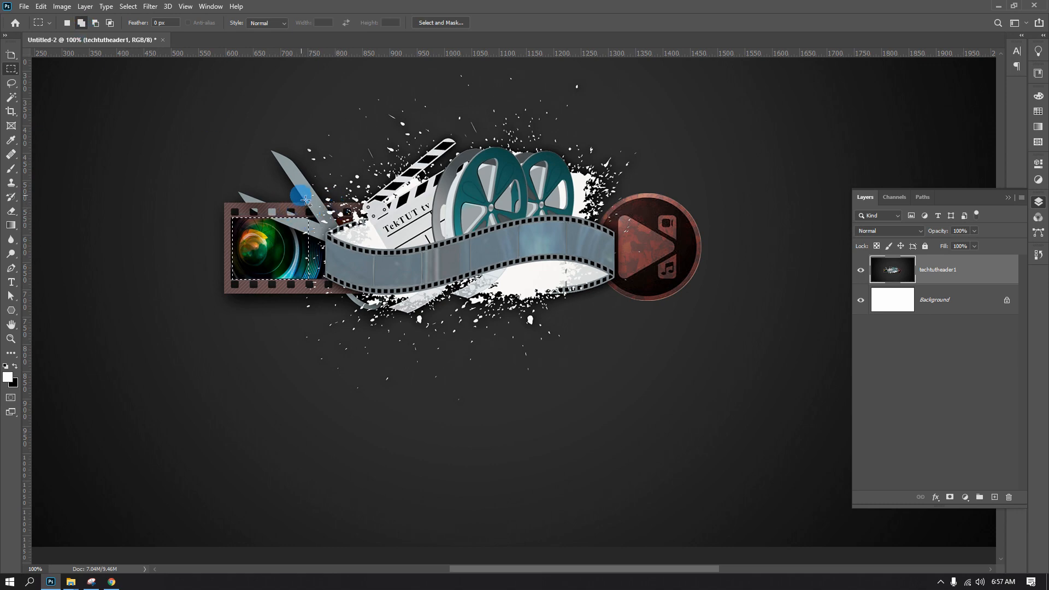
{"action": "left_click_drag", "start_coordinate": [315, 209], "coordinate": [443, 294]}
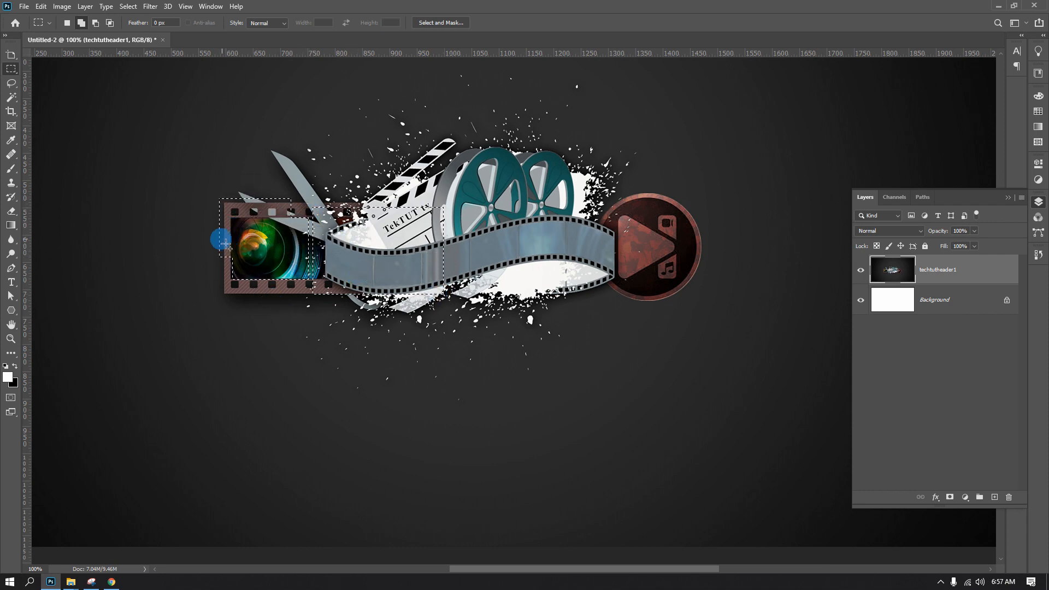
{"action": "left_click_drag", "start_coordinate": [245, 283], "coordinate": [229, 397]}
{"action": "left_click_drag", "start_coordinate": [621, 244], "coordinate": [518, 372]}
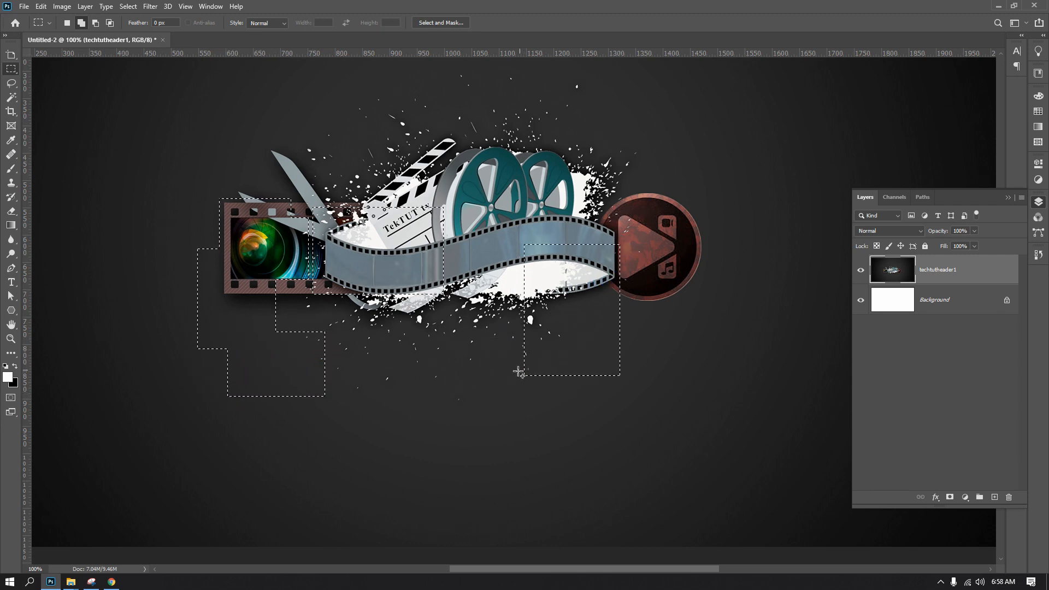
Replace the selection with single rectangles in New selection mode, ending with one below and over the artwork's reel side
{"action": "left_click", "coordinate": [66, 24]}
{"action": "left_click_drag", "start_coordinate": [274, 130], "coordinate": [462, 232]}
{"action": "left_click_drag", "start_coordinate": [216, 282], "coordinate": [434, 415]}
{"action": "left_click_drag", "start_coordinate": [649, 373], "coordinate": [531, 280]}
Add overlapping rectangles in Add to selection mode to build one stepped selection across and below the artwork
{"action": "left_click", "coordinate": [79, 23]}
{"action": "left_click_drag", "start_coordinate": [438, 315], "coordinate": [519, 383]}
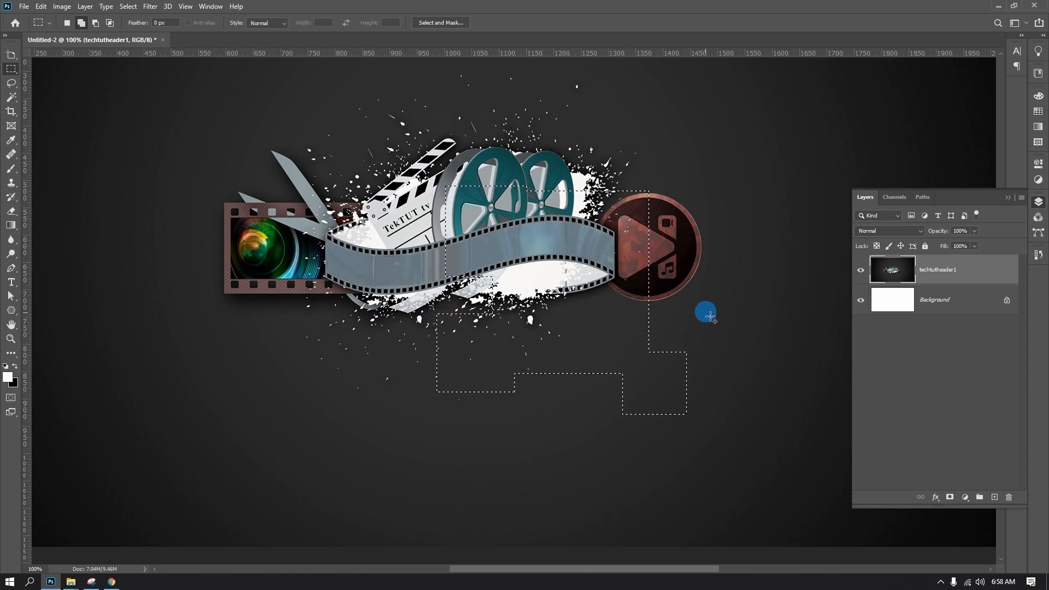
{"action": "left_click_drag", "start_coordinate": [294, 336], "coordinate": [289, 332]}
{"action": "left_click_drag", "start_coordinate": [339, 310], "coordinate": [278, 359]}
{"action": "left_click_drag", "start_coordinate": [463, 339], "coordinate": [344, 358]}
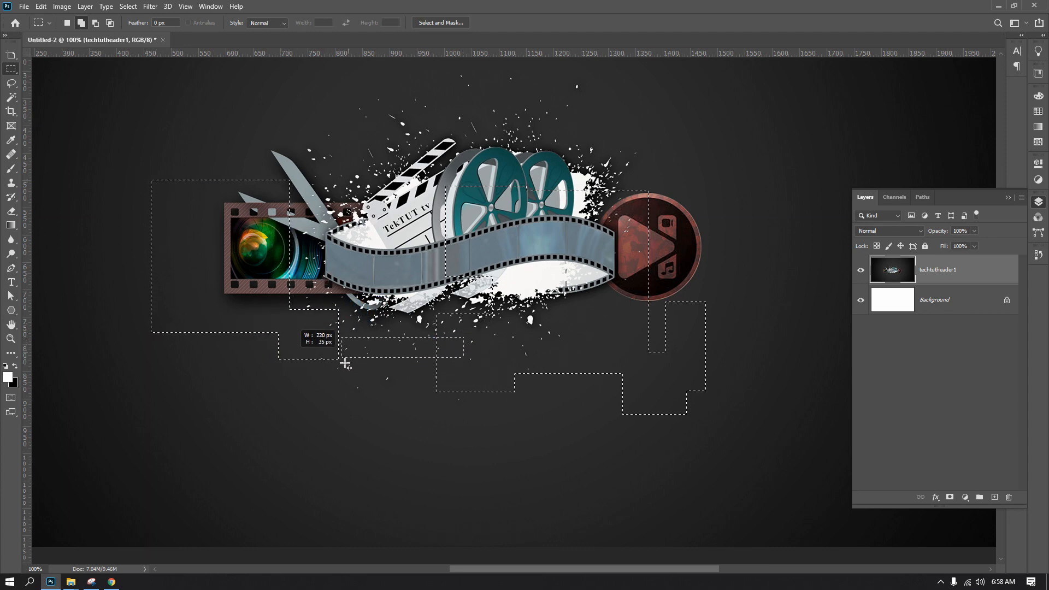
{"action": "left_click_drag", "start_coordinate": [319, 391], "coordinate": [317, 389]}
Cut rectangular pieces from the outer edges of the stepped selection in Subtract from selection mode
{"action": "left_click", "coordinate": [96, 23]}
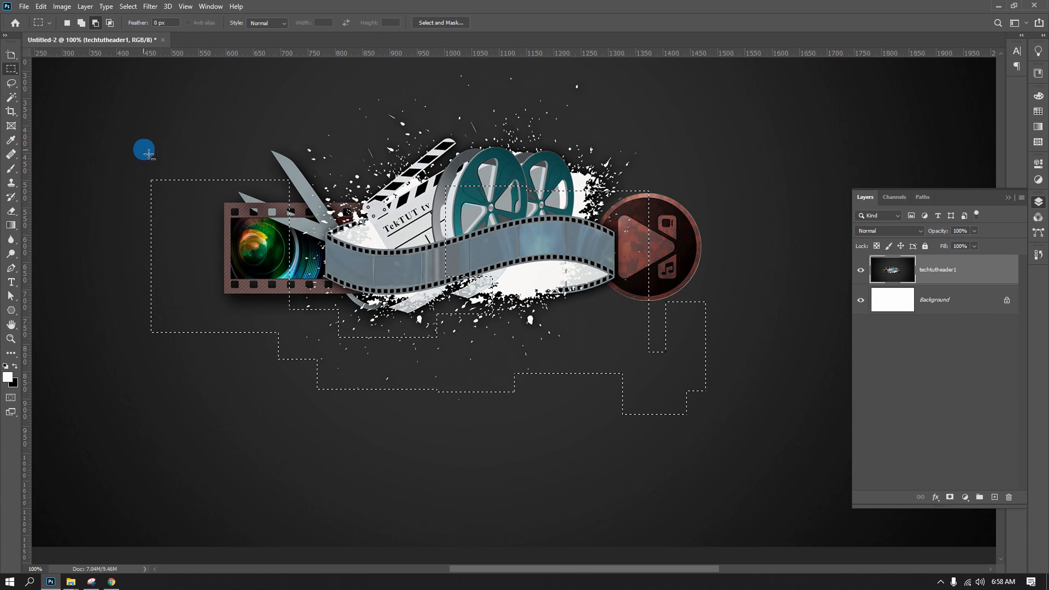
{"action": "left_click_drag", "start_coordinate": [134, 160], "coordinate": [236, 276]}
{"action": "left_click_drag", "start_coordinate": [109, 316], "coordinate": [162, 342]}
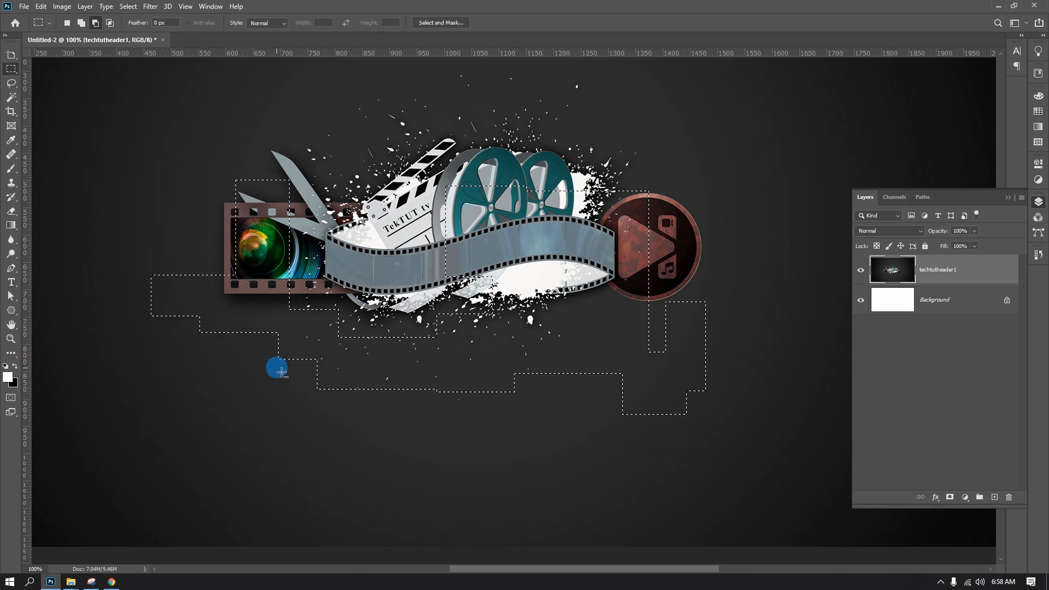
{"action": "left_click_drag", "start_coordinate": [407, 447], "coordinate": [405, 446]}
{"action": "left_click_drag", "start_coordinate": [765, 367], "coordinate": [573, 432]}
{"action": "left_click_drag", "start_coordinate": [764, 290], "coordinate": [641, 427]}
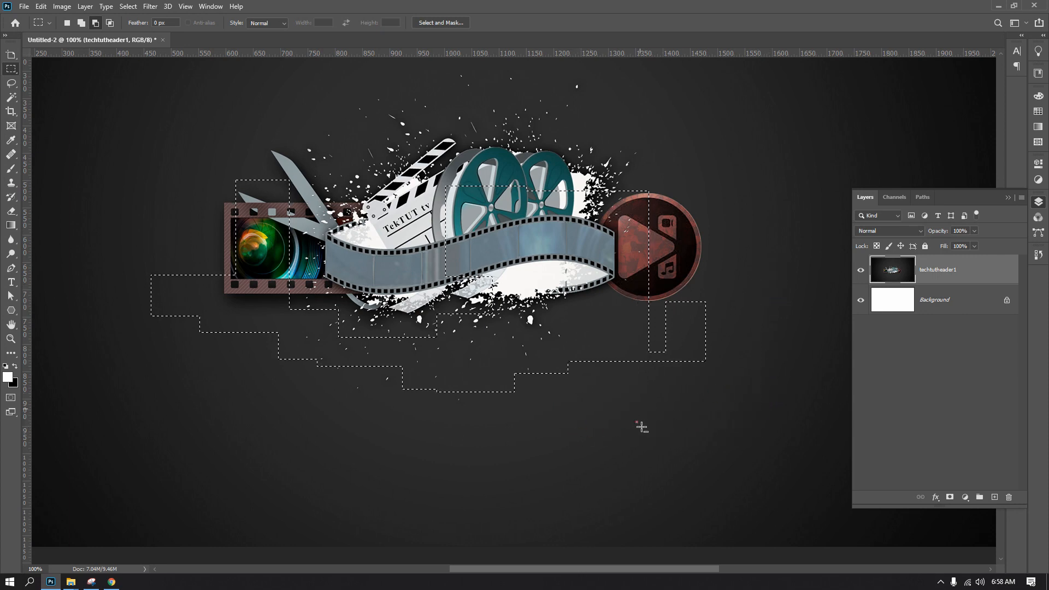
{"action": "left_click_drag", "start_coordinate": [652, 286], "coordinate": [570, 399]}
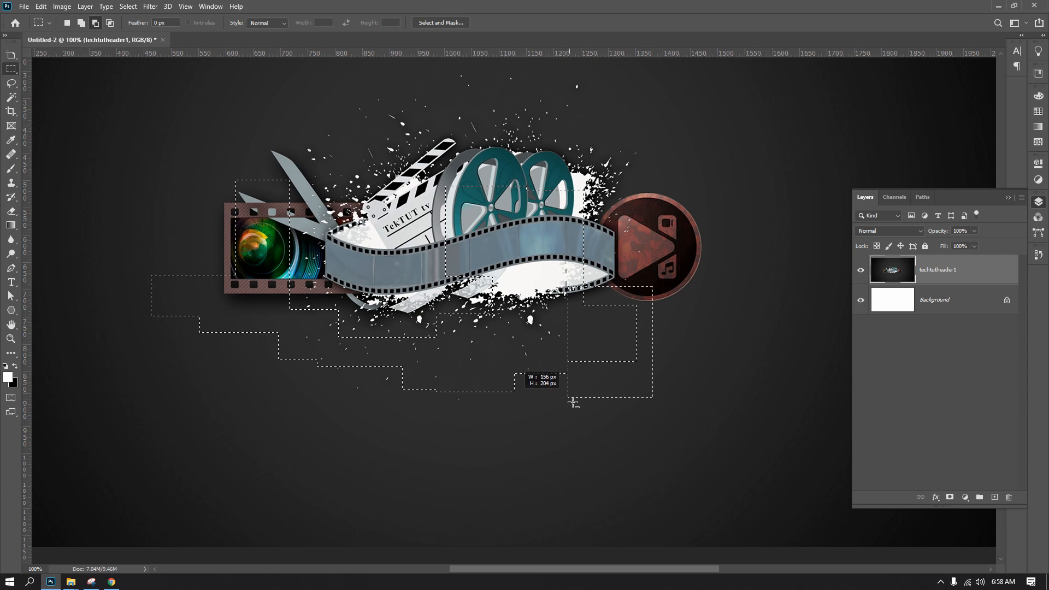
Reduce the selection with overlapping rectangles in Intersect with selection mode, and finally clear it
{"action": "left_click", "coordinate": [97, 25]}
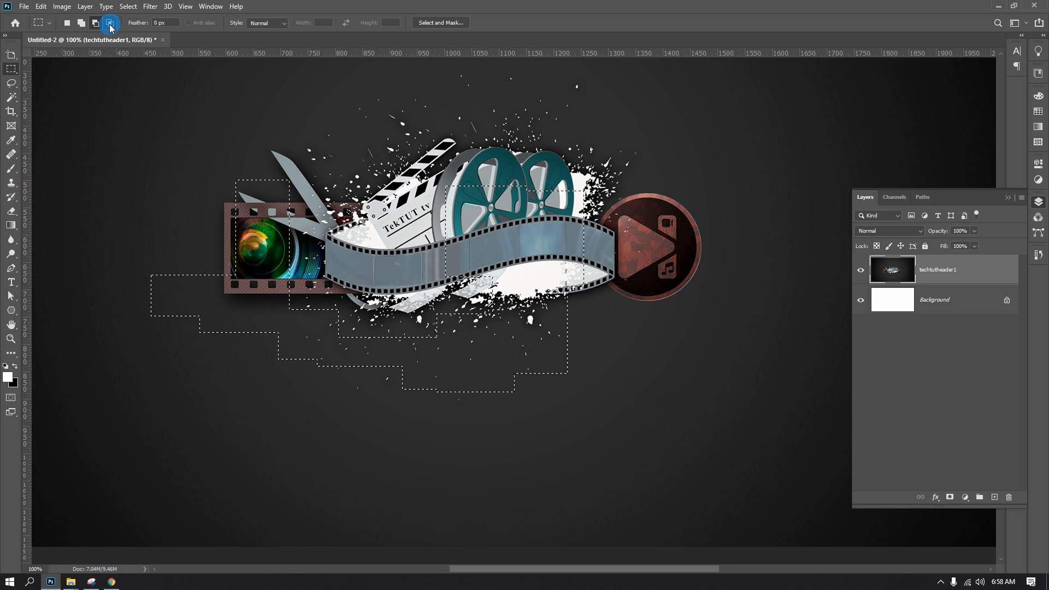
{"action": "left_click_drag", "start_coordinate": [186, 143], "coordinate": [376, 273]}
{"action": "left_click_drag", "start_coordinate": [185, 262], "coordinate": [402, 339]}
{"action": "left_click_drag", "start_coordinate": [247, 204], "coordinate": [391, 352]}
{"action": "left_click", "coordinate": [264, 268]}
{"action": "left_click_drag", "start_coordinate": [274, 243], "coordinate": [324, 309]}
{"action": "left_click_drag", "start_coordinate": [319, 160], "coordinate": [585, 375]}
{"action": "left_click", "coordinate": [492, 218]}
{"action": "left_click", "coordinate": [324, 257]}
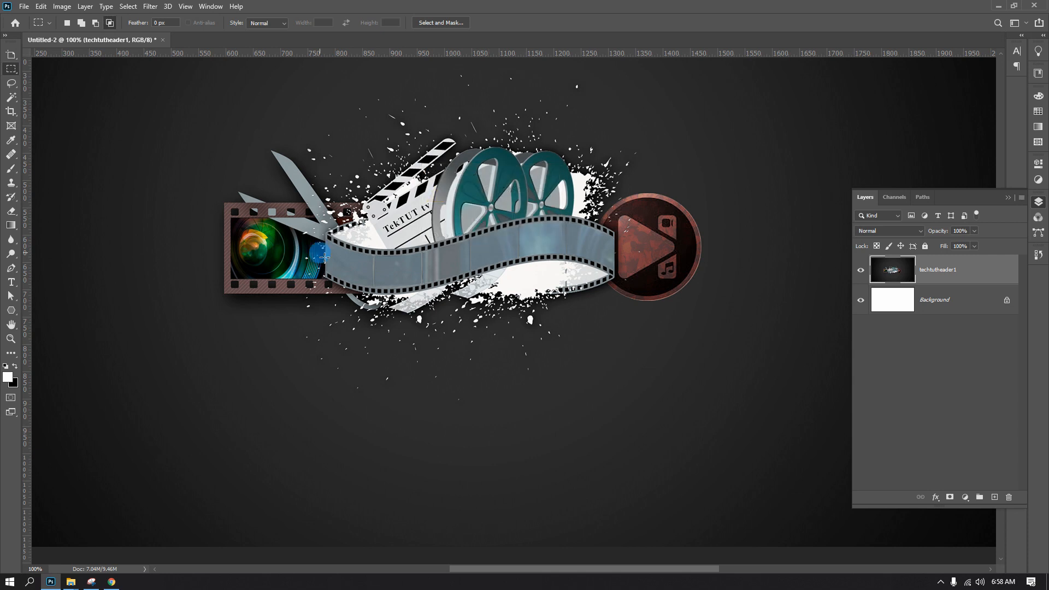
Draw a new rectangle around the clapperboard and reels, and intersect it with further rectangles over the clapperboard
{"action": "left_click_drag", "start_coordinate": [330, 168], "coordinate": [574, 356]}
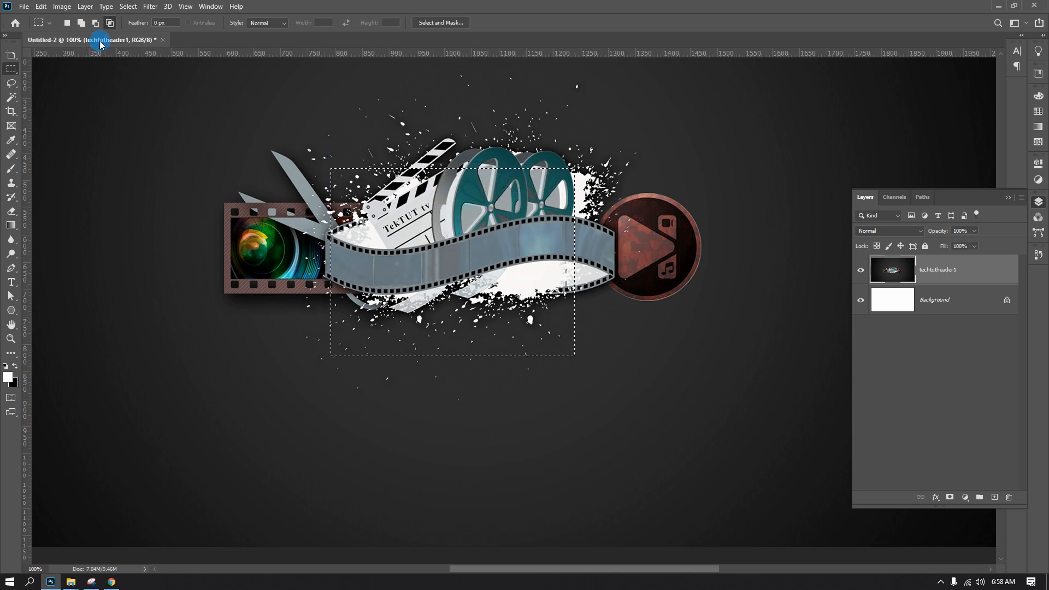
{"action": "left_click_drag", "start_coordinate": [241, 164], "coordinate": [424, 218]}
{"action": "left_click_drag", "start_coordinate": [306, 113], "coordinate": [505, 322]}
{"action": "left_click_drag", "start_coordinate": [445, 155], "coordinate": [406, 260]}
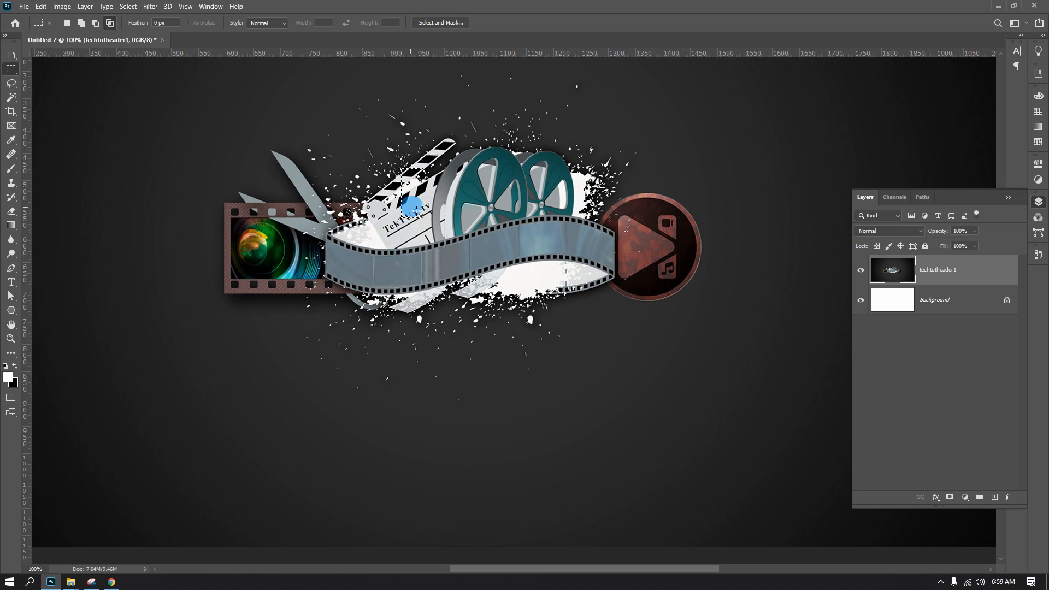
{"action": "left_click", "coordinate": [97, 24]}
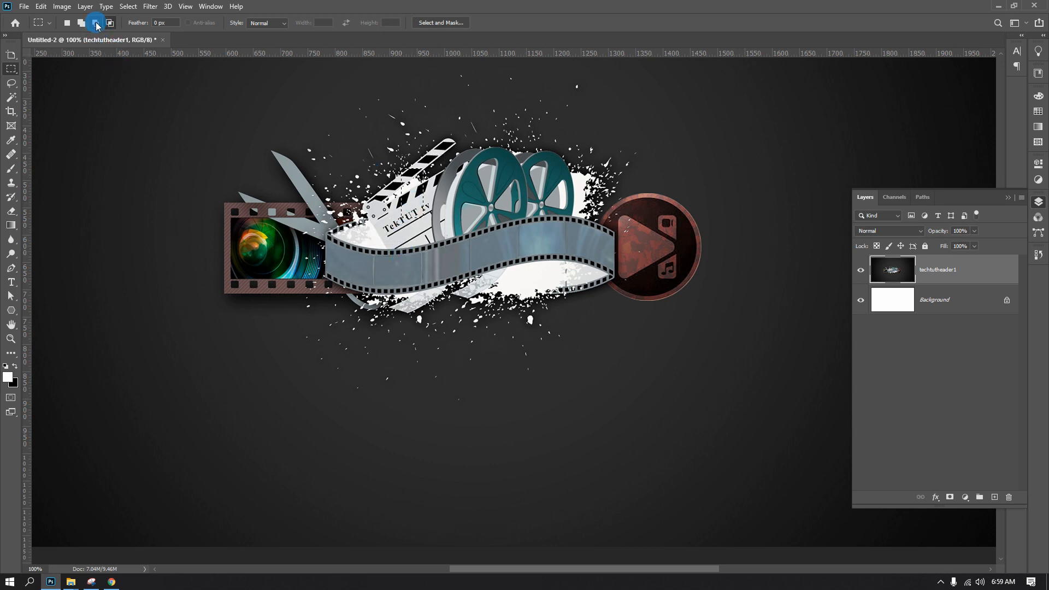
{"action": "left_click_drag", "start_coordinate": [334, 160], "coordinate": [493, 271]}
{"action": "left_click", "coordinate": [491, 218]}
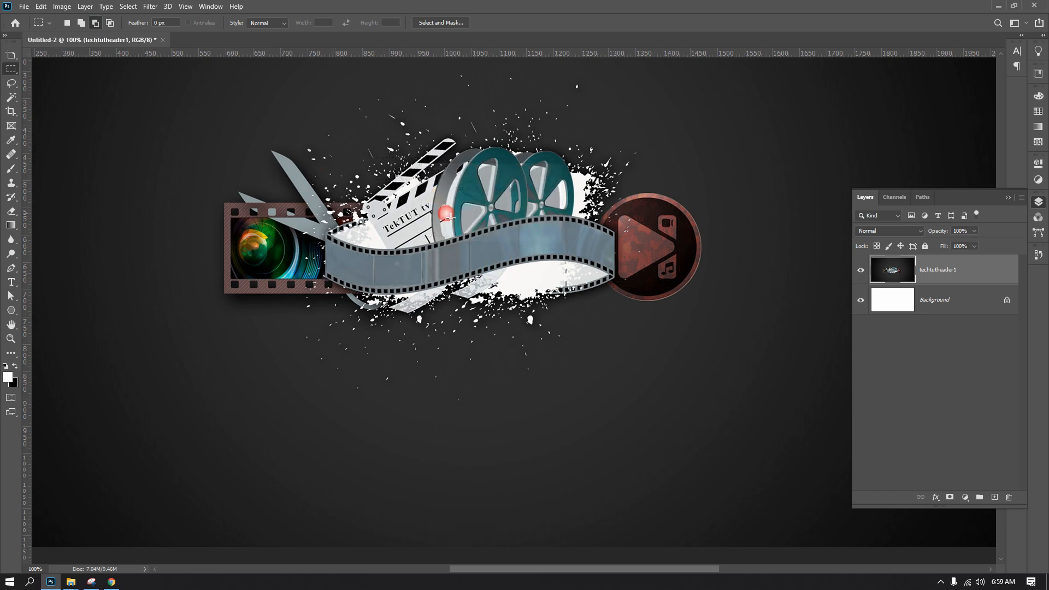
Select a rectangle over the film strip's start and intersect it with another one, keeping a thin strip below the clapperboard
{"action": "left_click_drag", "start_coordinate": [310, 234], "coordinate": [403, 319]}
{"action": "left_click", "coordinate": [95, 23]}
{"action": "left_click_drag", "start_coordinate": [303, 154], "coordinate": [388, 252]}
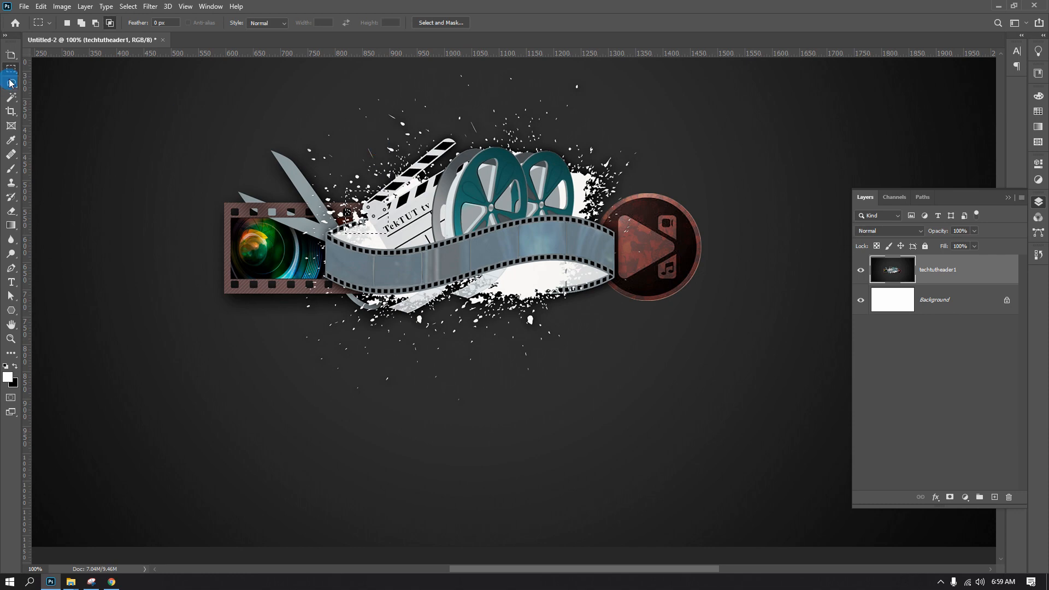
Set the marquee style to Fixed Ratio with width 1 and height 1, and draw a new square selection across the lens and clapperboard
{"action": "left_click", "coordinate": [158, 23]}
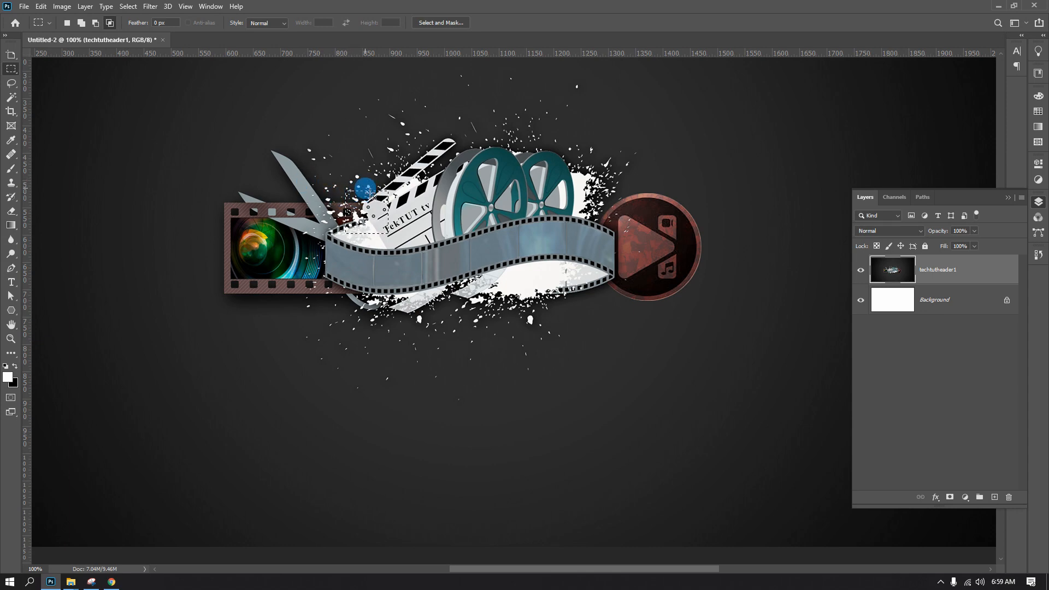
{"action": "left_click", "coordinate": [273, 24]}
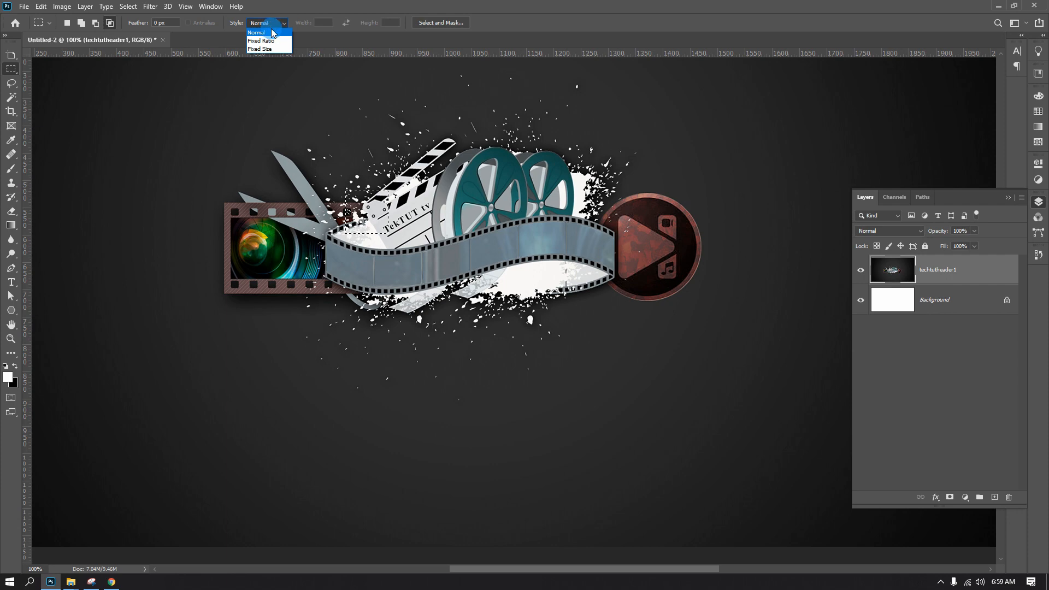
{"action": "left_click", "coordinate": [274, 42]}
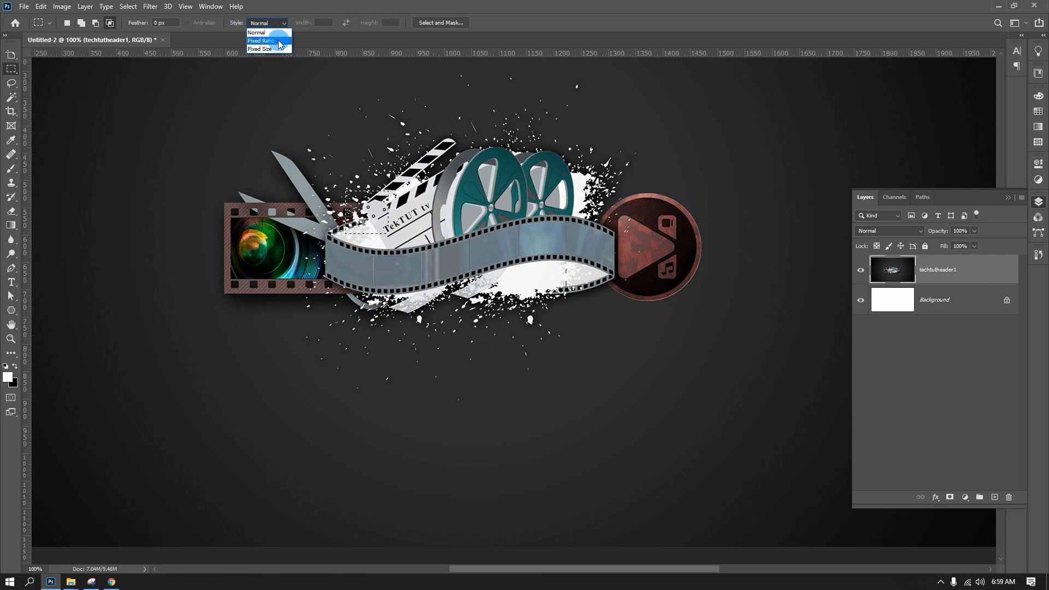
{"action": "left_click", "coordinate": [279, 42]}
{"action": "left_click_drag", "start_coordinate": [189, 183], "coordinate": [522, 404]}
{"action": "left_click_drag", "start_coordinate": [213, 166], "coordinate": [366, 325]}
{"action": "left_click", "coordinate": [66, 24]}
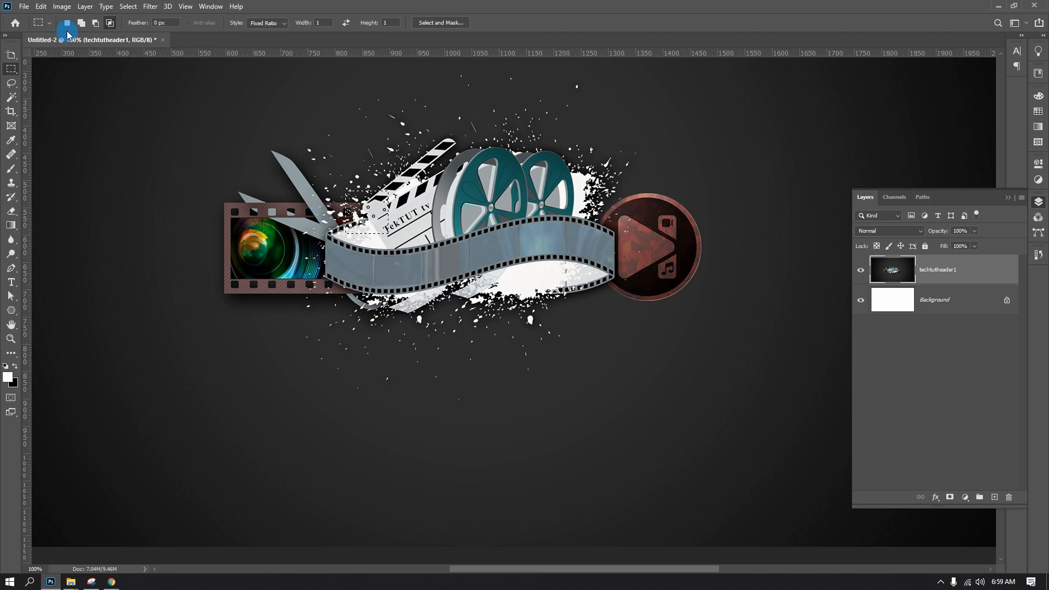
{"action": "left_click_drag", "start_coordinate": [263, 195], "coordinate": [536, 418]}
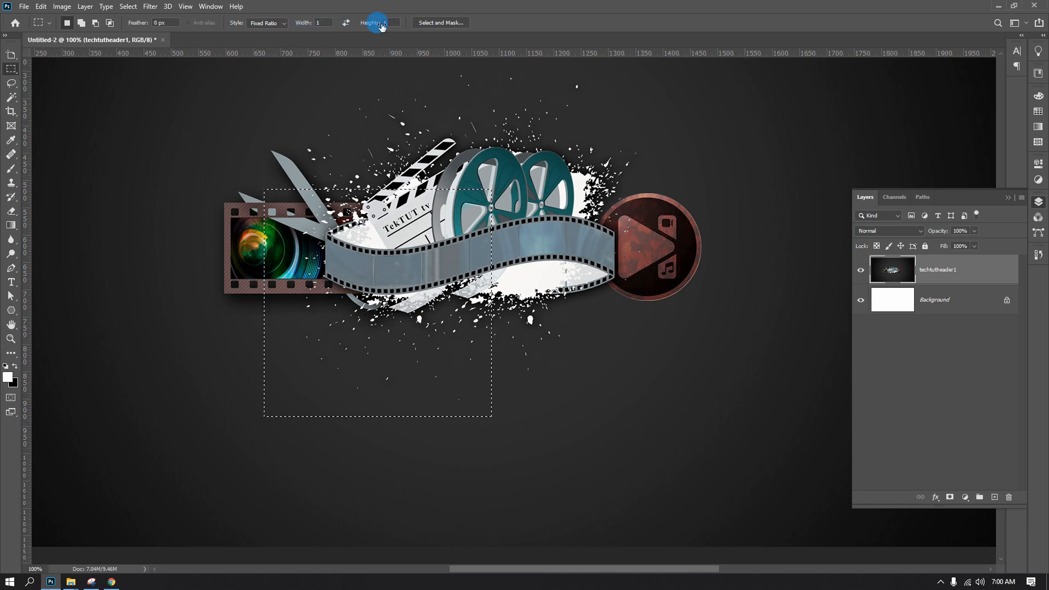
Change the fixed ratio height to 5, keeping width 1, and draw a tall narrow selection over the lens
{"action": "left_click_drag", "start_coordinate": [381, 28], "coordinate": [389, 27]}
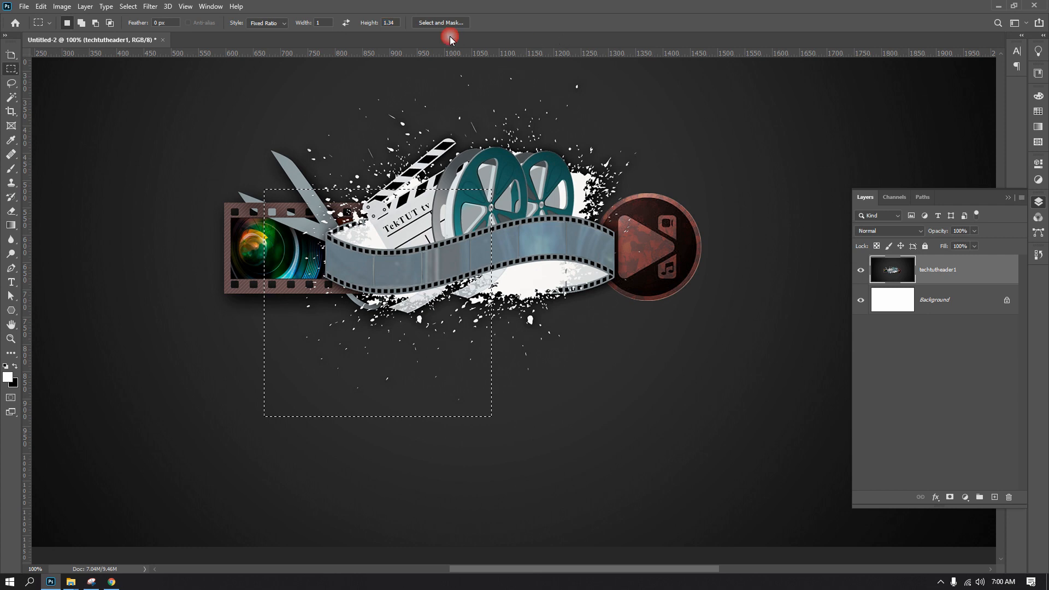
{"action": "left_click", "coordinate": [399, 24]}
{"action": "type", "text": "5"}
{"action": "left_click_drag", "start_coordinate": [254, 147], "coordinate": [565, 411]}
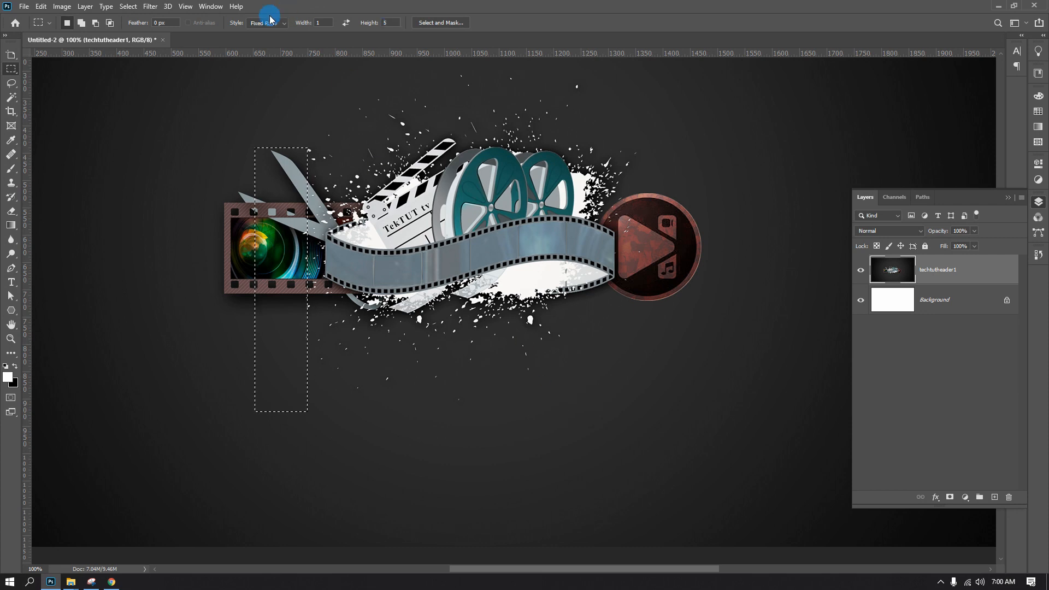
Switch the marquee style to Fixed Size at 64 by 64 px and place the selection on the film strip and by the blades
{"action": "left_click", "coordinate": [279, 27]}
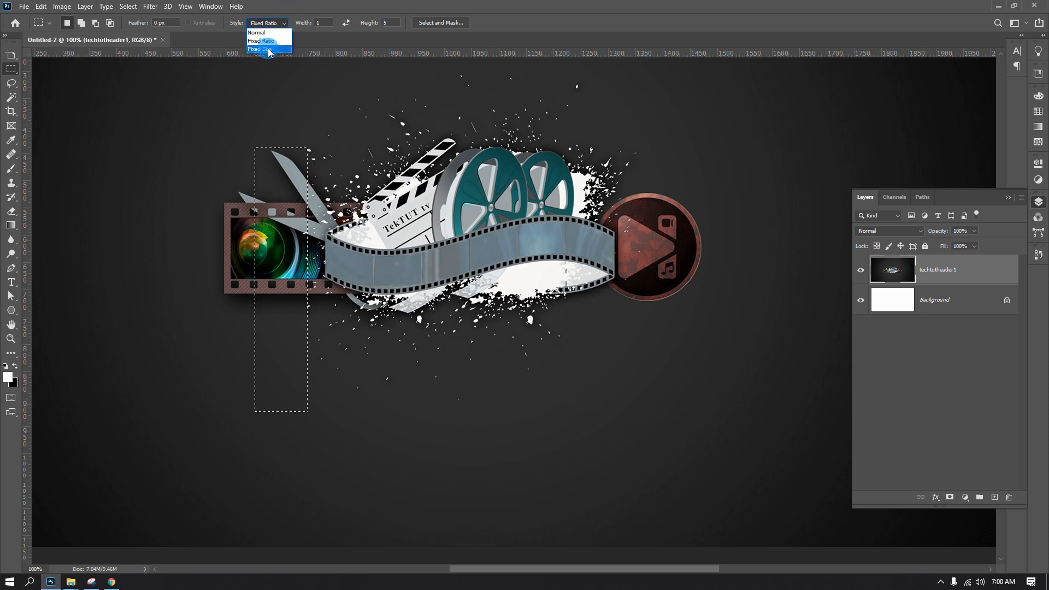
{"action": "left_click", "coordinate": [268, 48]}
{"action": "left_click_drag", "start_coordinate": [628, 370], "coordinate": [362, 236]}
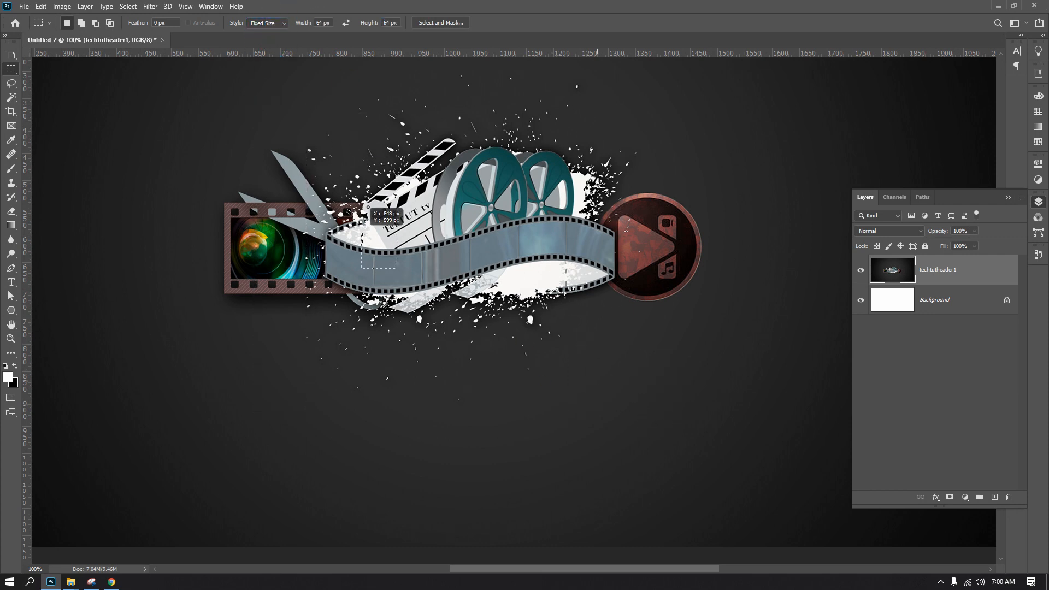
{"action": "mouse_move", "coordinate": [311, 168]}
{"action": "left_mouse_down"}
{"action": "mouse_move", "coordinate": [285, 127]}
{"action": "mouse_move", "coordinate": [302, 155]}
{"action": "left_mouse_up"}
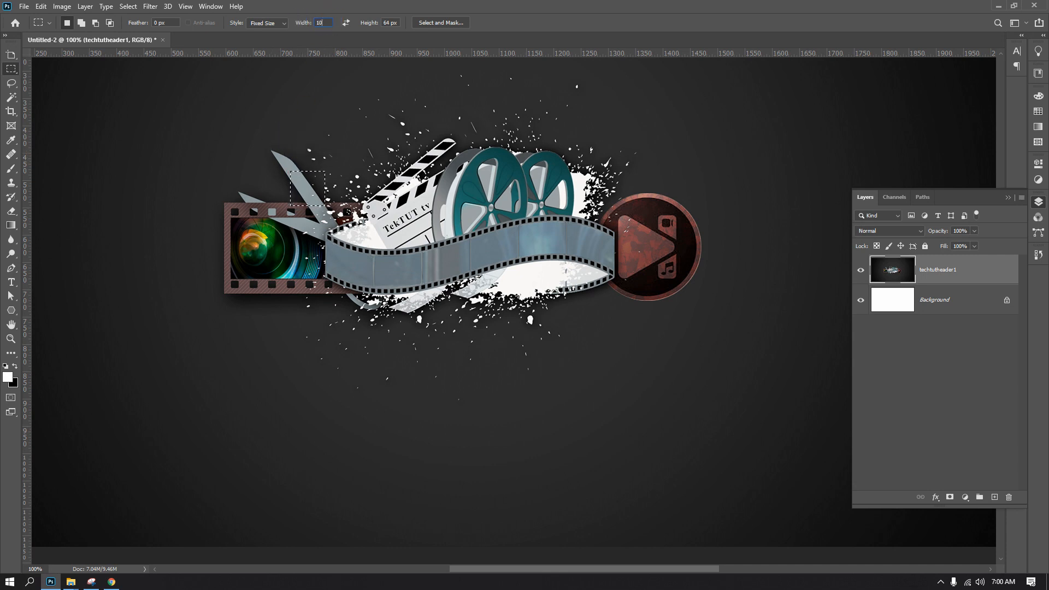
Set the fixed selection size to 100 by 100 px and place the square selection around the artwork
{"action": "left_click", "coordinate": [394, 23]}
{"action": "left_click_drag", "start_coordinate": [252, 137], "coordinate": [440, 132]}
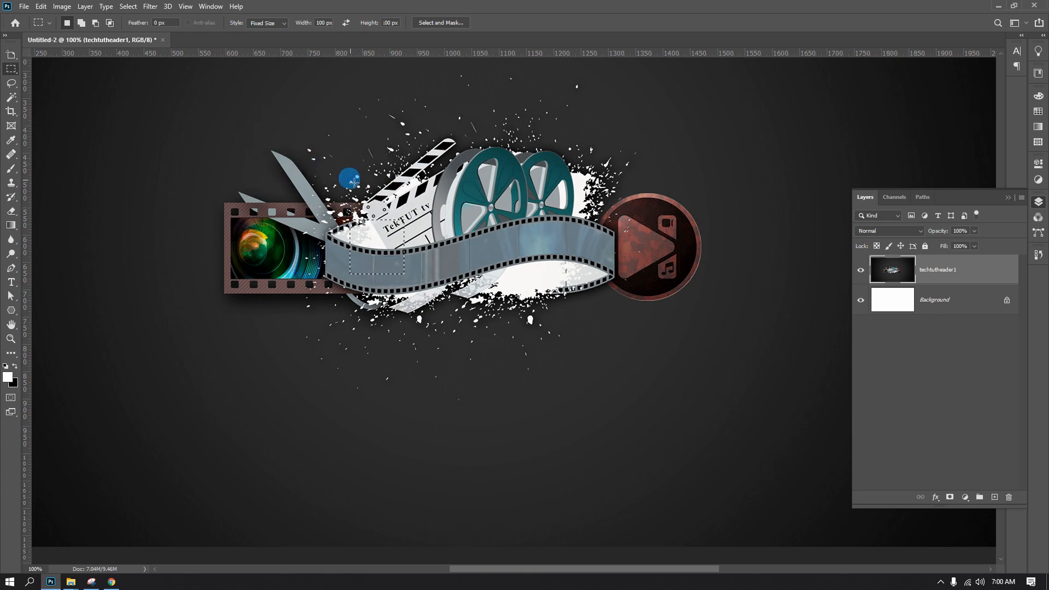
{"action": "left_click_drag", "start_coordinate": [350, 187], "coordinate": [309, 191]}
Return the marquee style to Normal and draw a freely sized rectangle from the lens across the clapperboard and reels
{"action": "left_click", "coordinate": [281, 25]}
{"action": "left_click", "coordinate": [257, 32]}
{"action": "left_click_drag", "start_coordinate": [202, 145], "coordinate": [585, 344]}
Switch to the Elliptical Marquee tool and draw freely proportioned elliptical selections across the artwork
{"action": "key", "text": "shift+m"}
{"action": "left_click_drag", "start_coordinate": [684, 134], "coordinate": [385, 530]}
{"action": "left_click_drag", "start_coordinate": [186, 163], "coordinate": [604, 444]}
Draw proportion-constrained circular selections, clearing the earlier one, and finish with a large circle over the lens, clapperboard and film strip
{"action": "key", "text": "shift"}
{"action": "left_click_drag", "start_coordinate": [255, 146], "coordinate": [580, 424]}
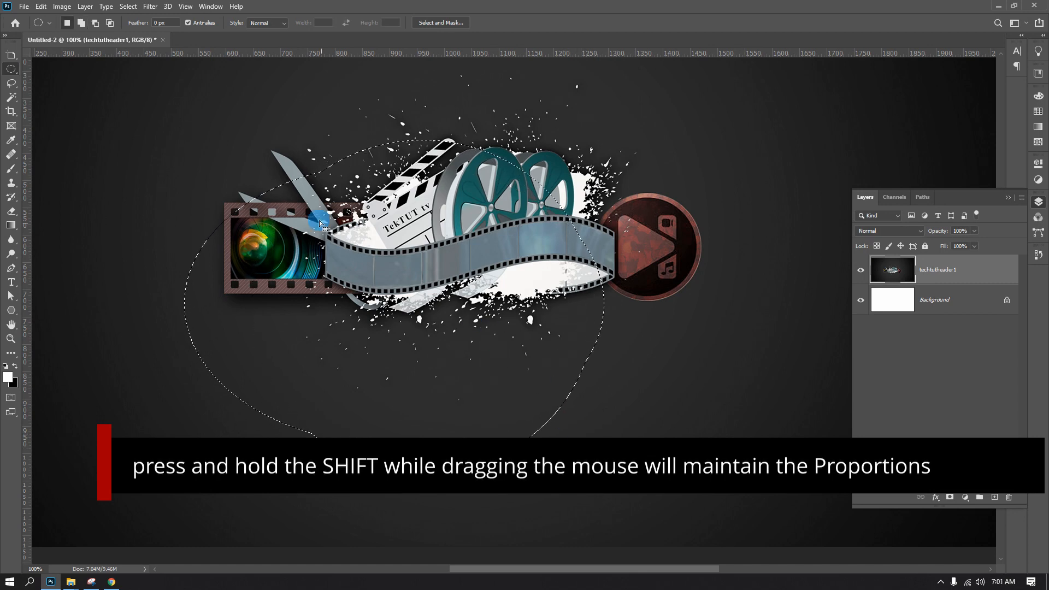
{"action": "left_click", "coordinate": [215, 153]}
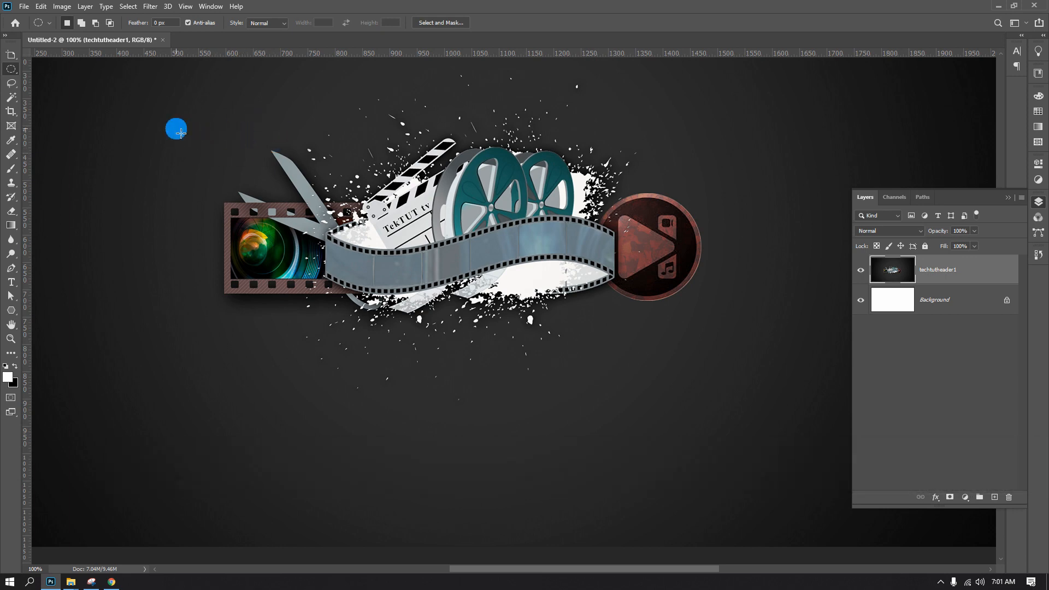
{"action": "left_click_drag", "start_coordinate": [215, 136], "coordinate": [525, 399]}
{"action": "left_click_drag", "start_coordinate": [211, 164], "coordinate": [525, 474]}
{"action": "key", "text": "shift"}
In Add to selection mode, extend the circle with one ellipse over the lens and another over the clapperboard
{"action": "left_click", "coordinate": [81, 24]}
{"action": "left_click", "coordinate": [133, 105]}
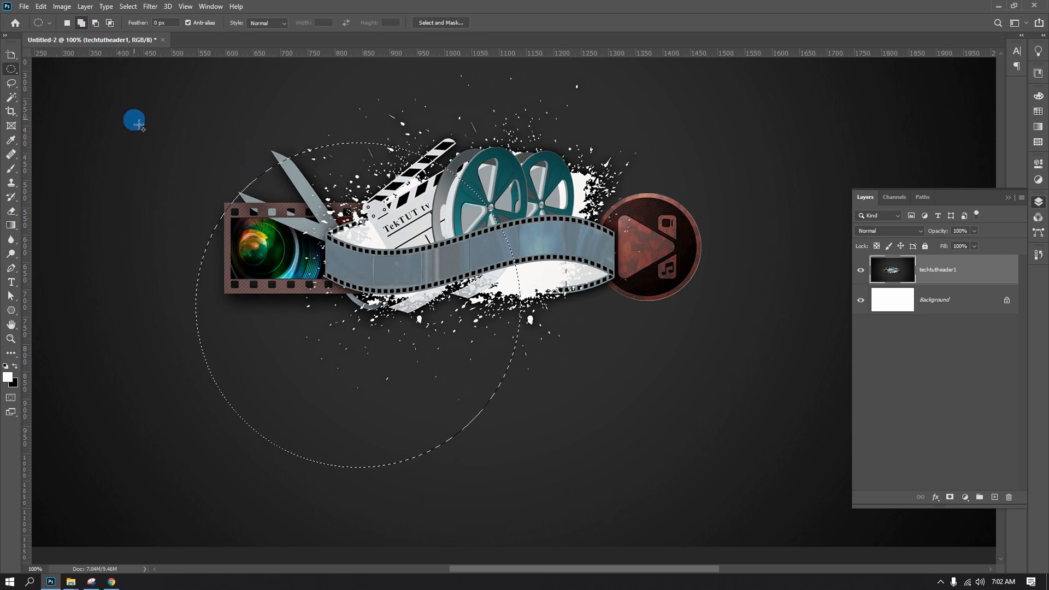
{"action": "left_click_drag", "start_coordinate": [156, 144], "coordinate": [322, 335]}
{"action": "left_click_drag", "start_coordinate": [312, 147], "coordinate": [484, 239]}
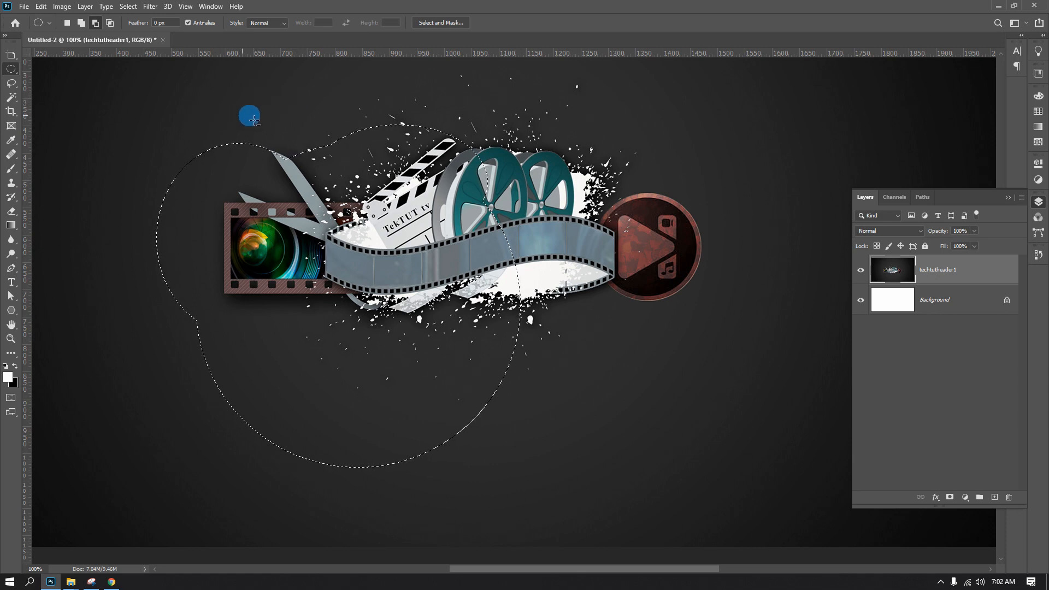
Subtract an ellipse over the lens from the selection, and intersect the remainder with two ellipses, keeping a small sliver below the lens
{"action": "left_click_drag", "start_coordinate": [304, 130], "coordinate": [132, 297]}
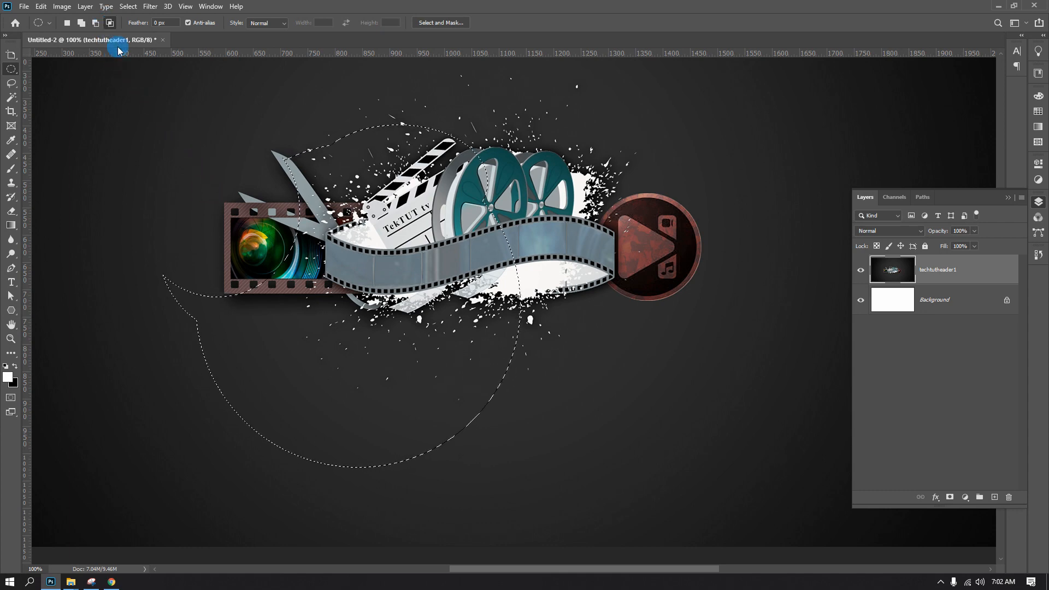
{"action": "left_click_drag", "start_coordinate": [154, 237], "coordinate": [282, 427]}
{"action": "left_click_drag", "start_coordinate": [240, 213], "coordinate": [404, 403]}
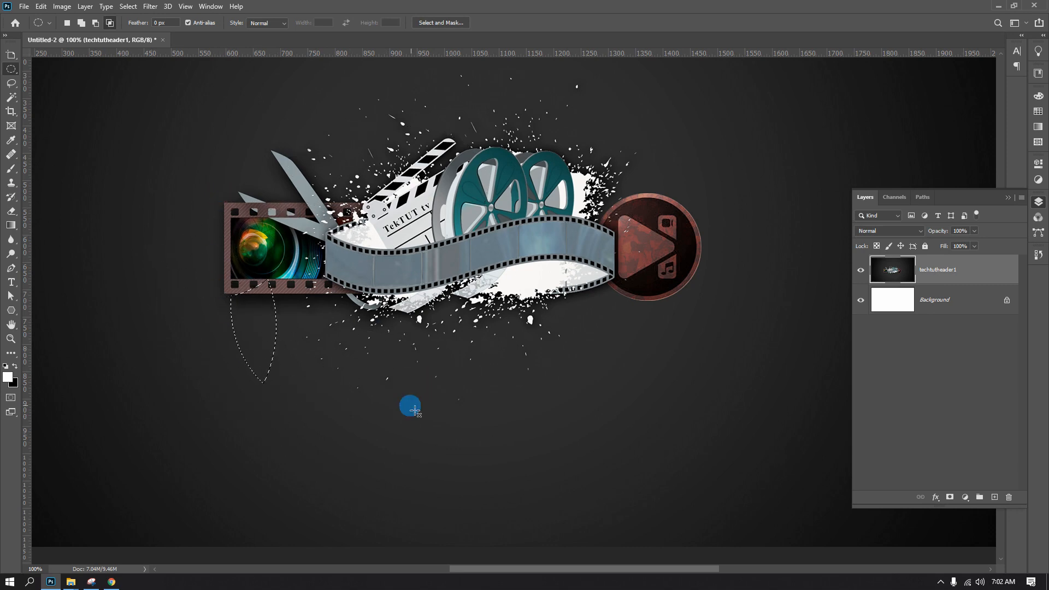